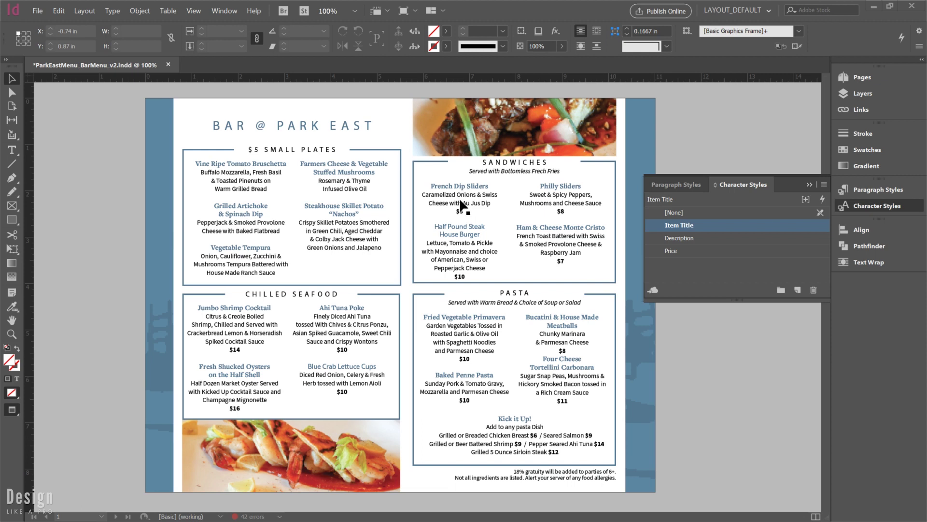
Step: Review the Item Title style's font, size and leading, then close it without changes
double_click(715, 224)
left_click(448, 146)
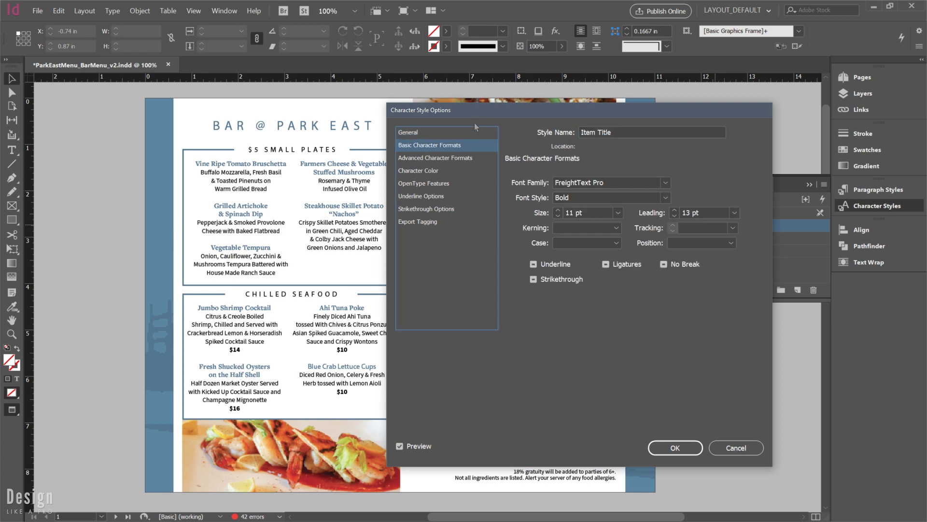
left_click_drag(422, 115, 346, 118)
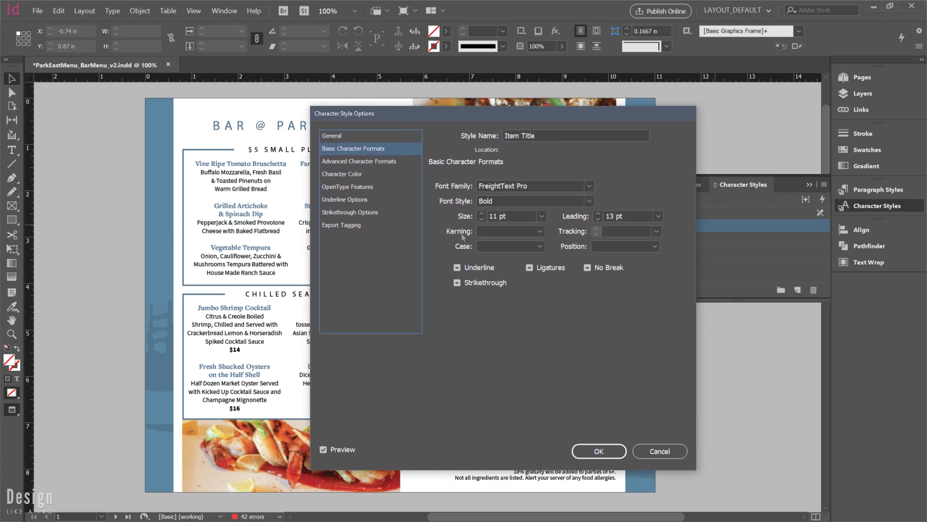
left_click(658, 451)
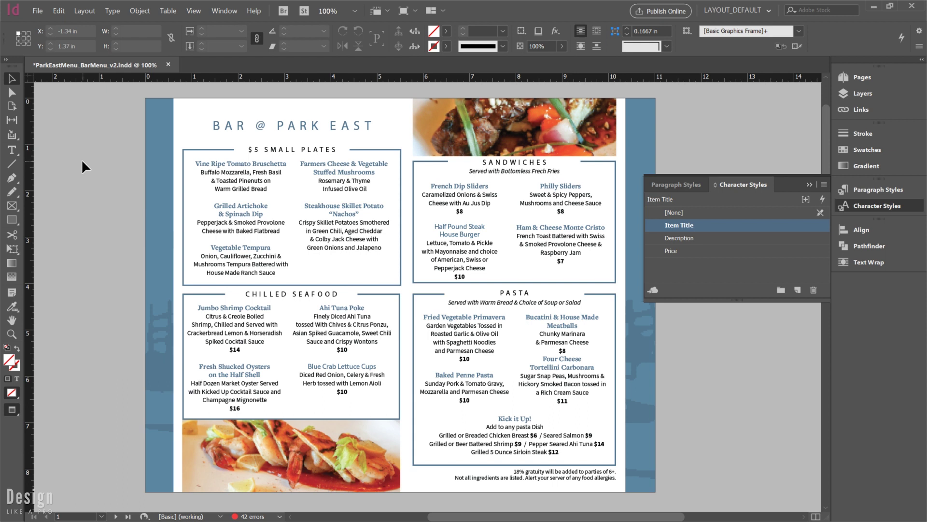
Step: Create a new document in inches with width 11 and height 17
left_click(37, 11)
mouse_move(162, 22)
left_click(203, 21)
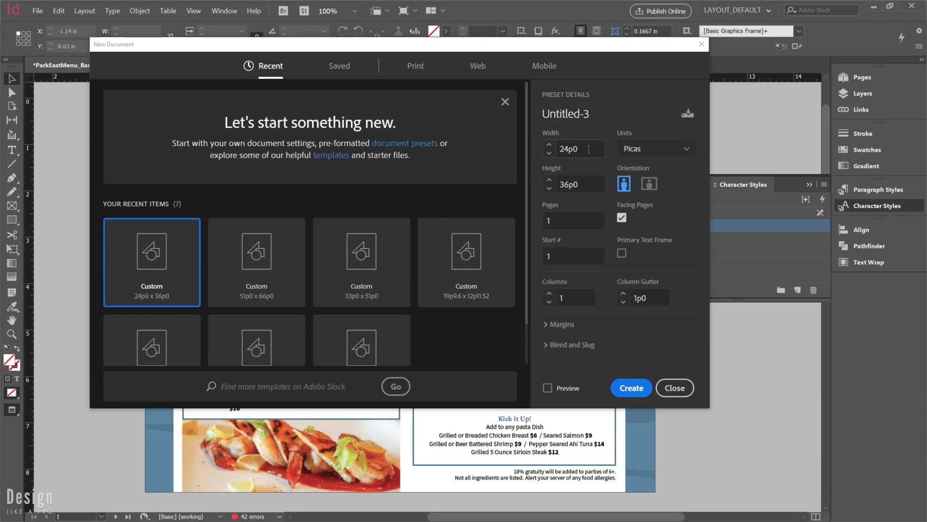
left_click(657, 148)
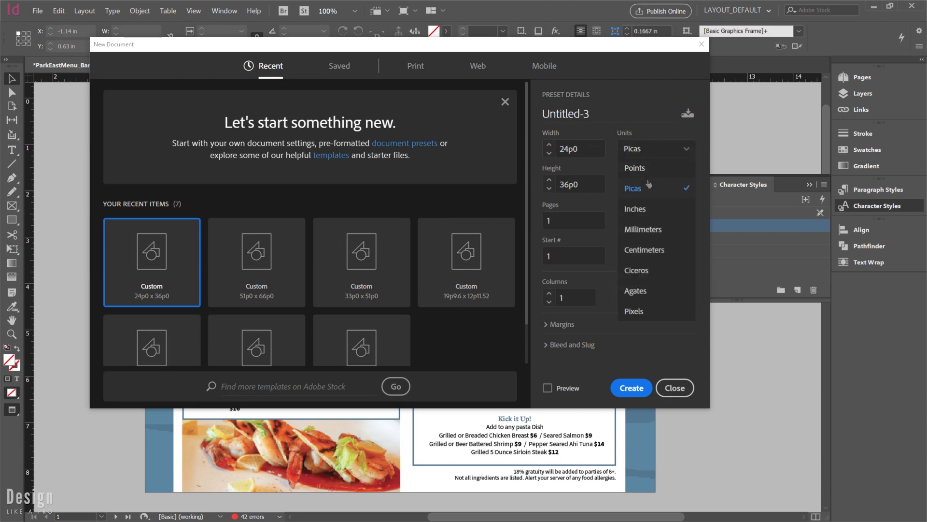
left_click(637, 209)
left_click(570, 150)
left_click_drag(570, 151, 540, 150)
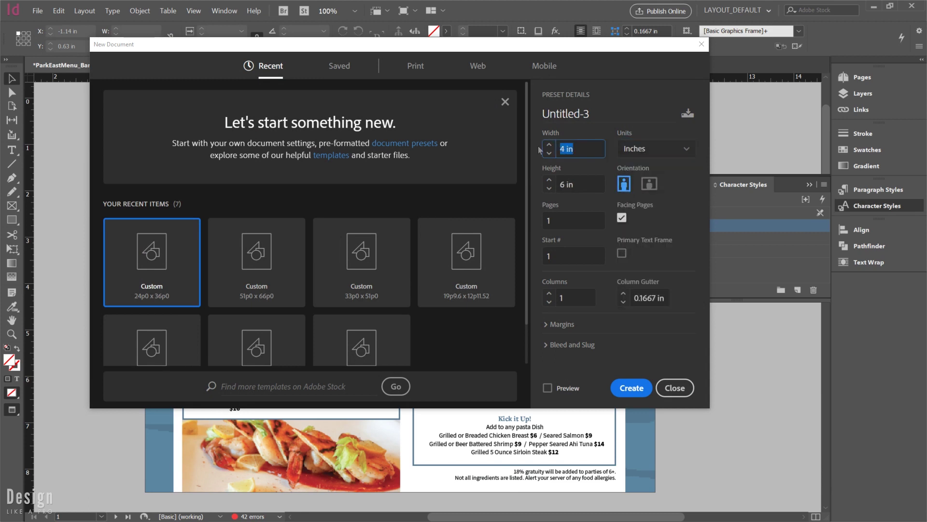
type("11")
key("Tab")
type("17")
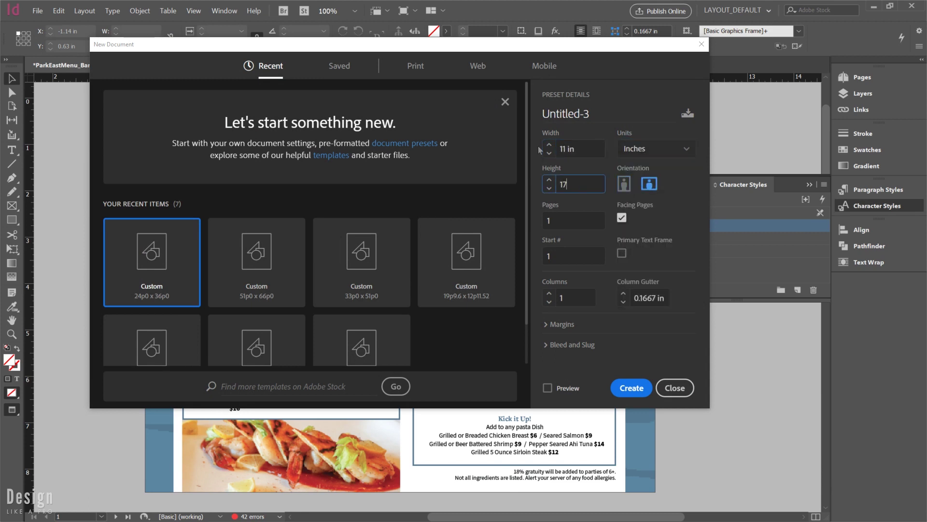
key("Tab")
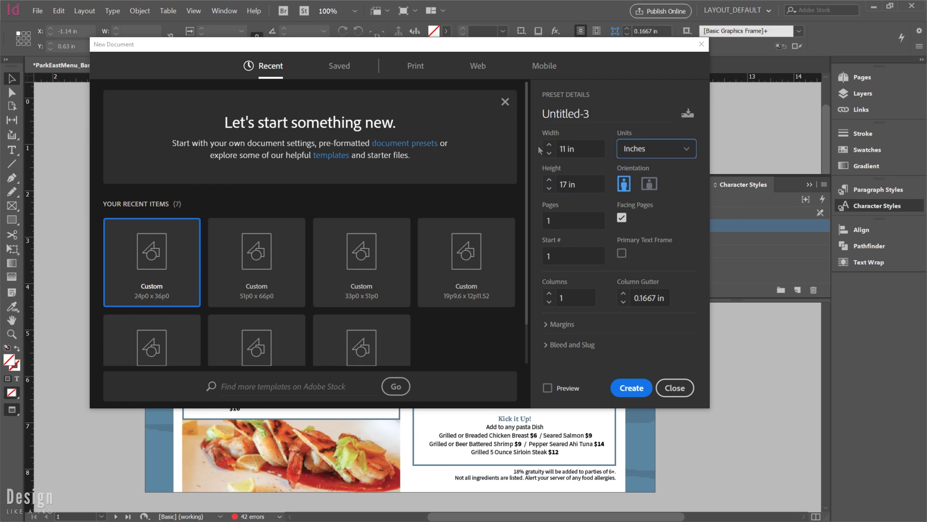
left_click(639, 388)
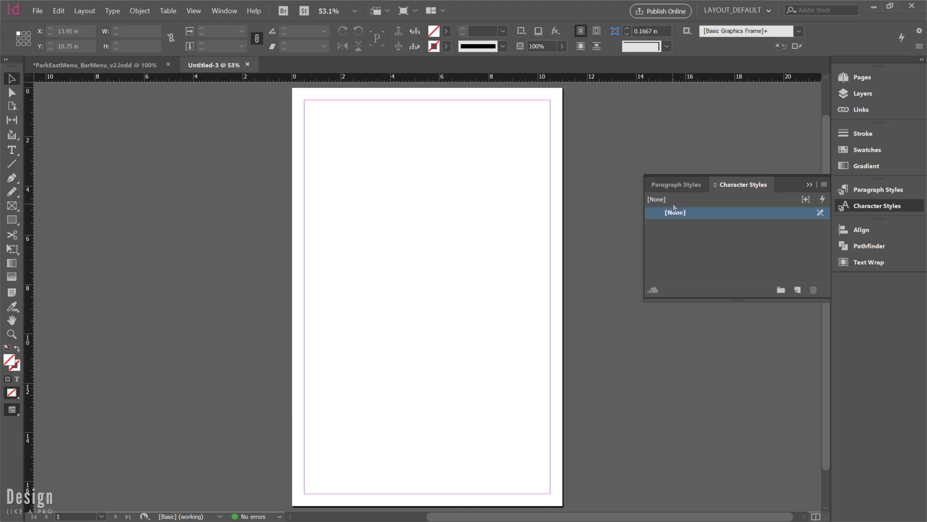
Step: Load character styles from the ParkEastMenu_BarMenu_v2 file
left_click(824, 185)
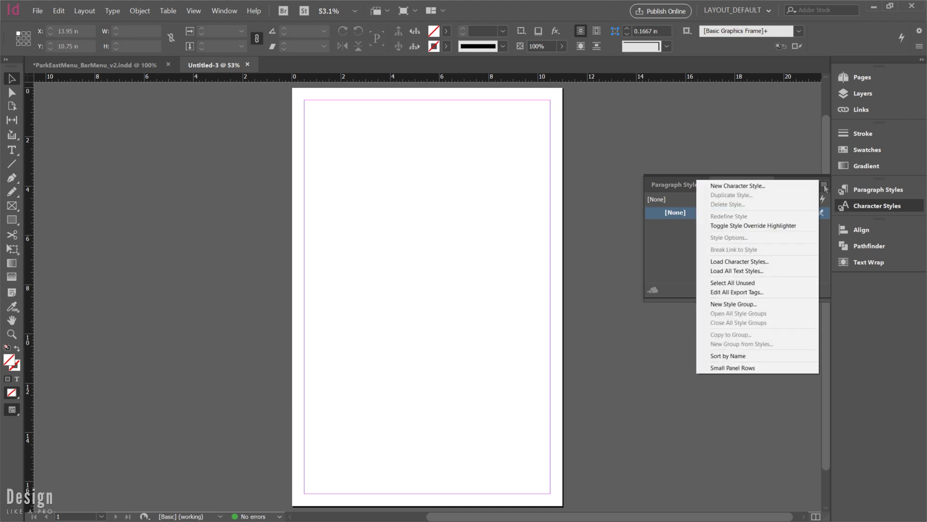
left_click(756, 263)
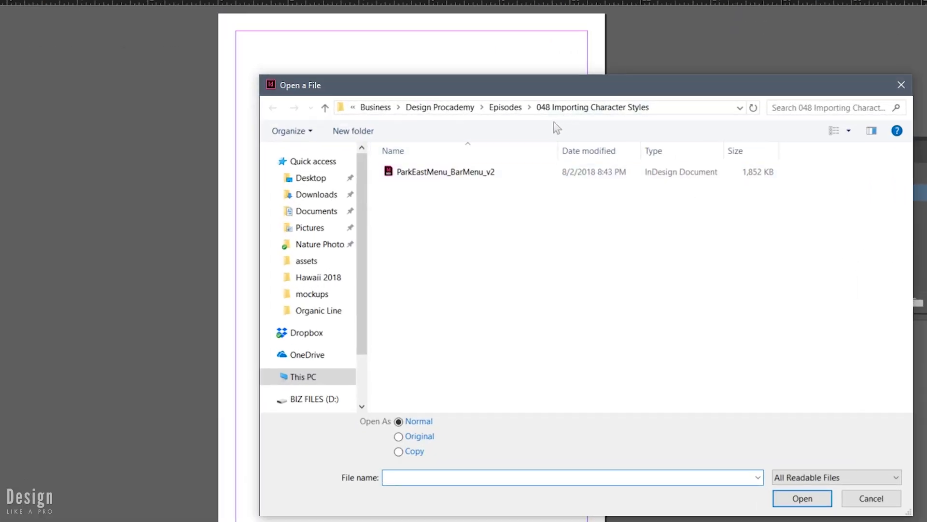
left_click(456, 175)
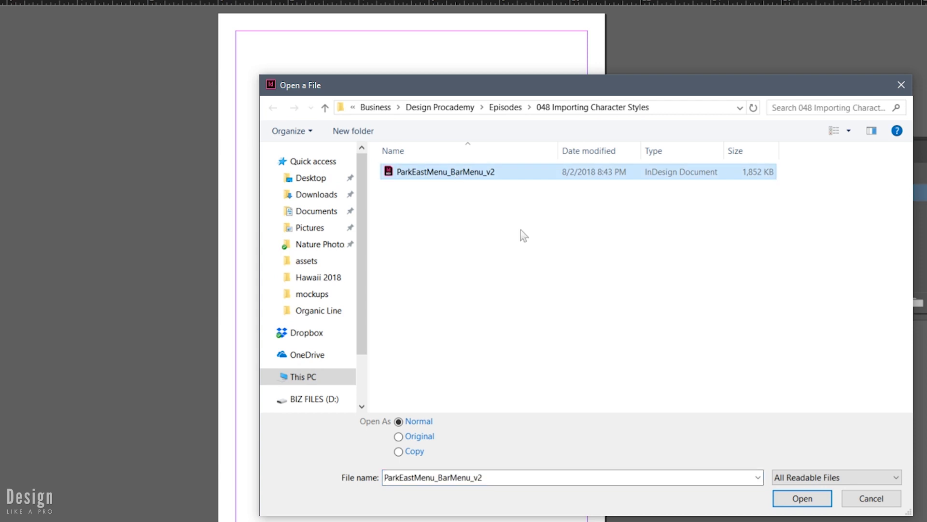
left_click(787, 499)
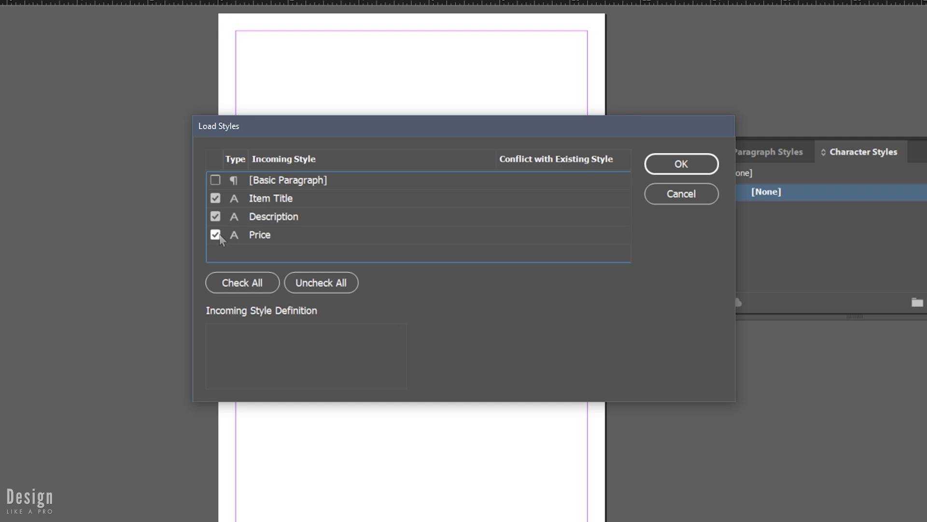
Step: Check Item Title, Description and Price for import in the Load Styles dialog
left_click(215, 234)
left_click(215, 217)
left_click(215, 198)
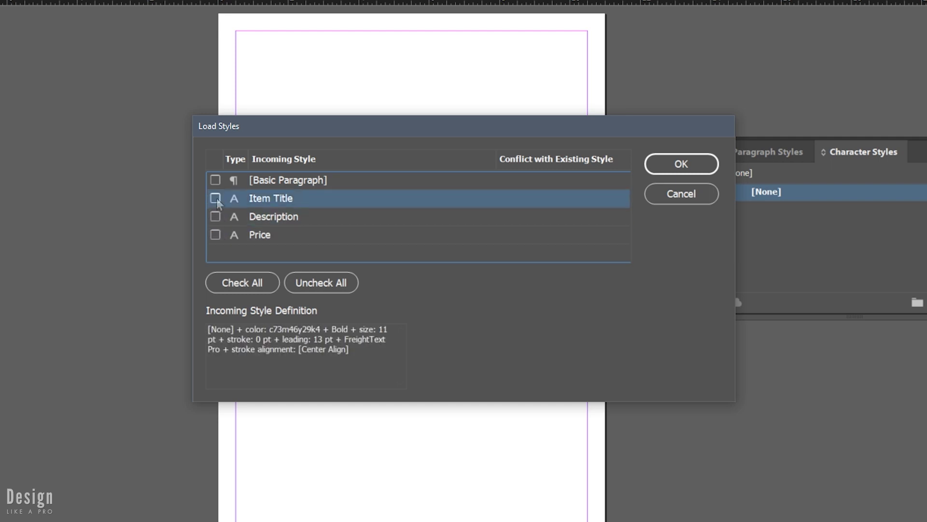
left_click(216, 216)
left_click(216, 234)
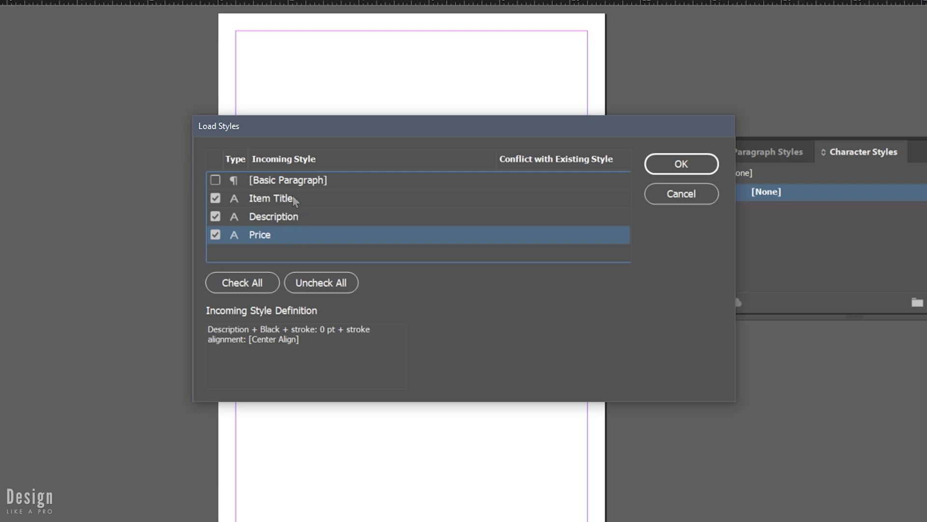
Step: Inspect the loaded Item Title font settings in Untitled-3, closing without changes
left_click(682, 164)
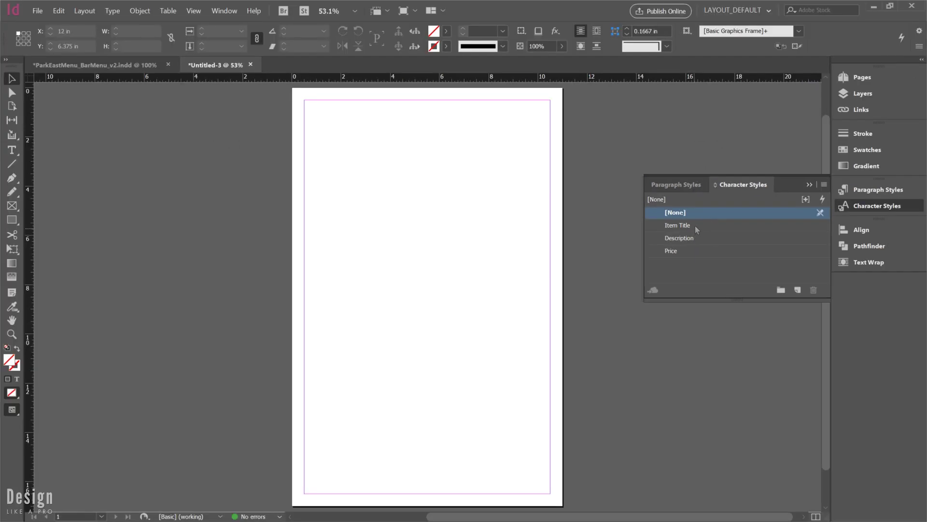
left_click(795, 213)
double_click(694, 225)
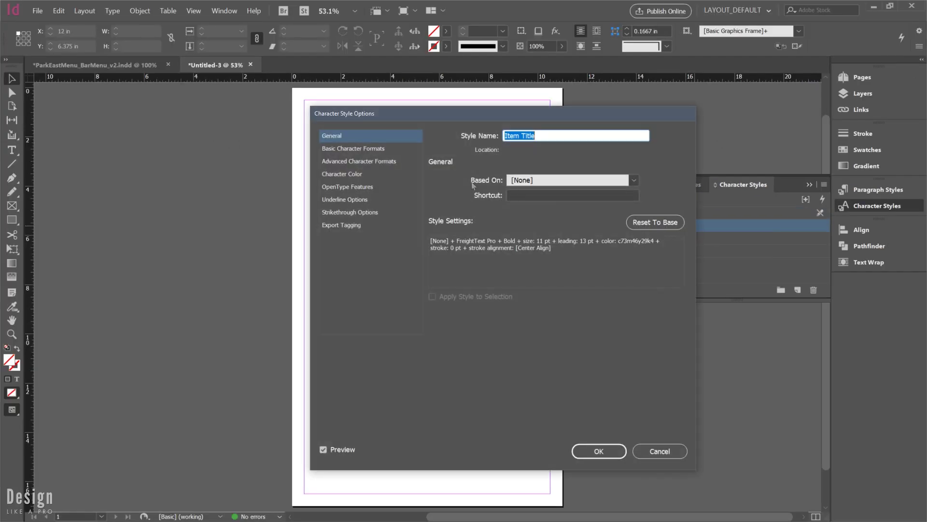
left_click(368, 151)
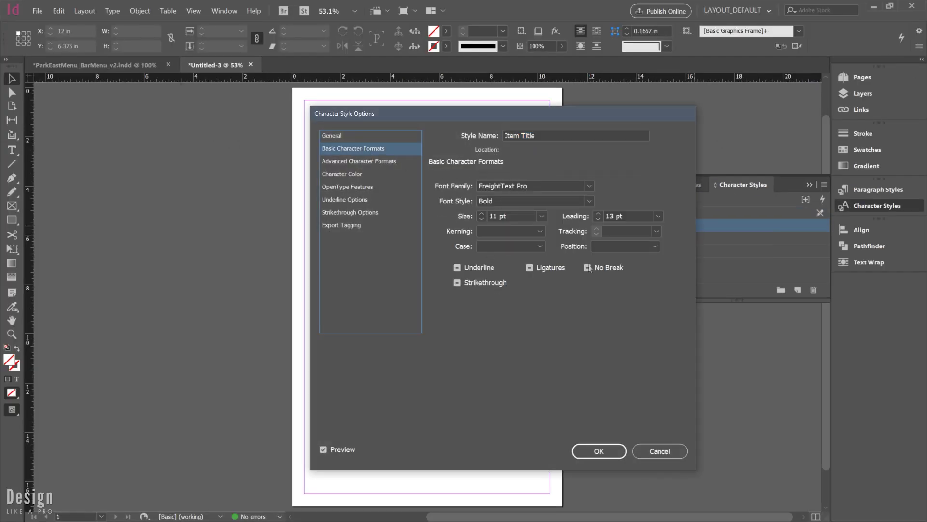
left_click(659, 452)
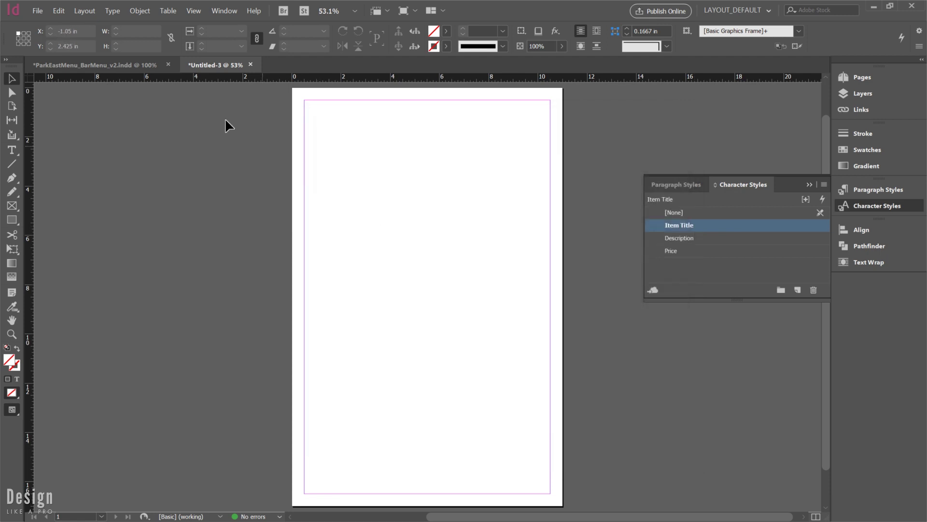
Step: Compare them with Item Title's original font settings in the ParkEastMenu_BarMenu_v2 document
left_click(138, 67)
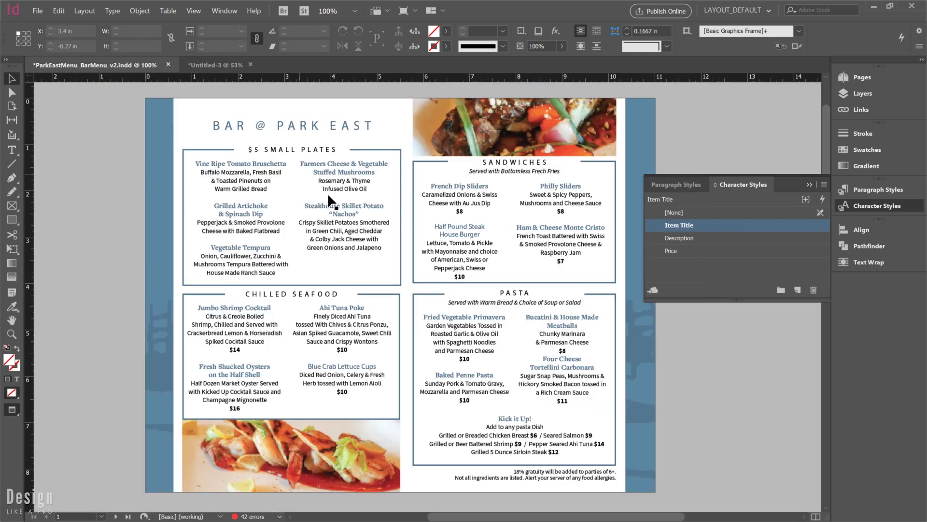
double_click(677, 226)
left_click(376, 149)
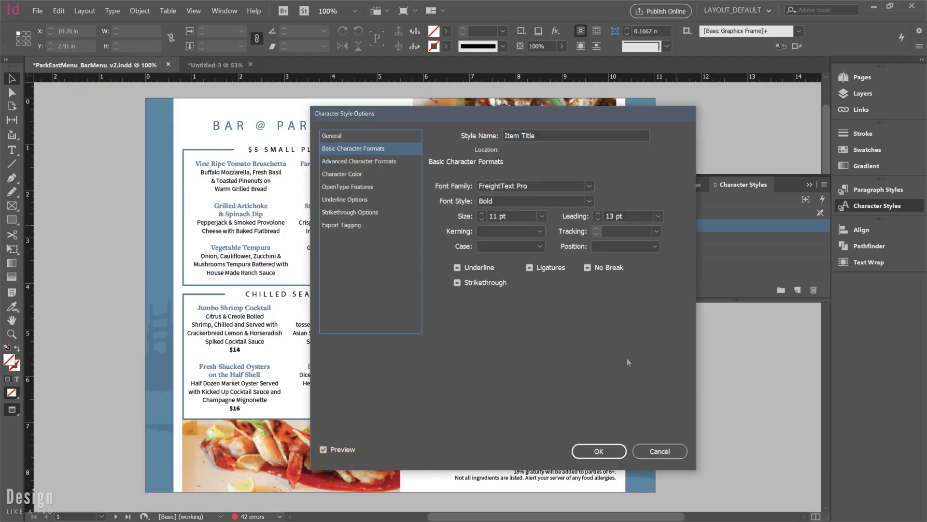
left_click(670, 450)
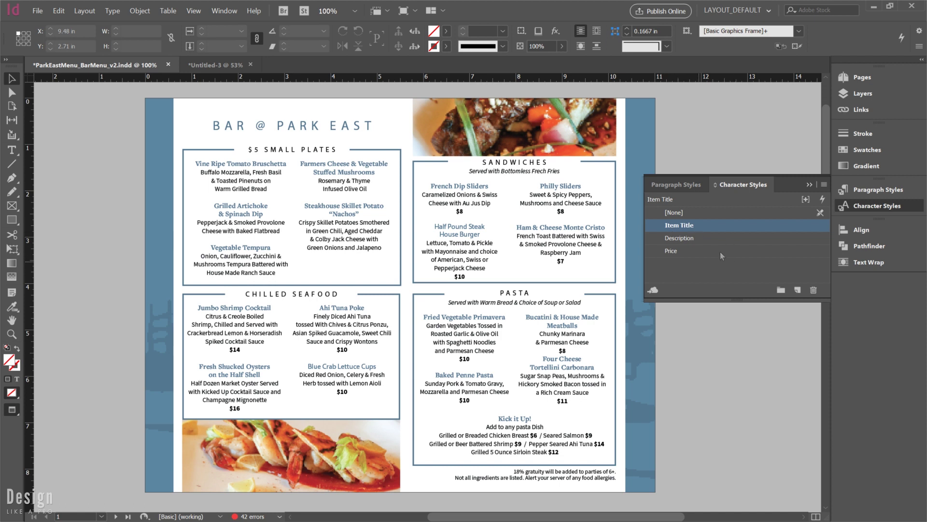
left_click(824, 185)
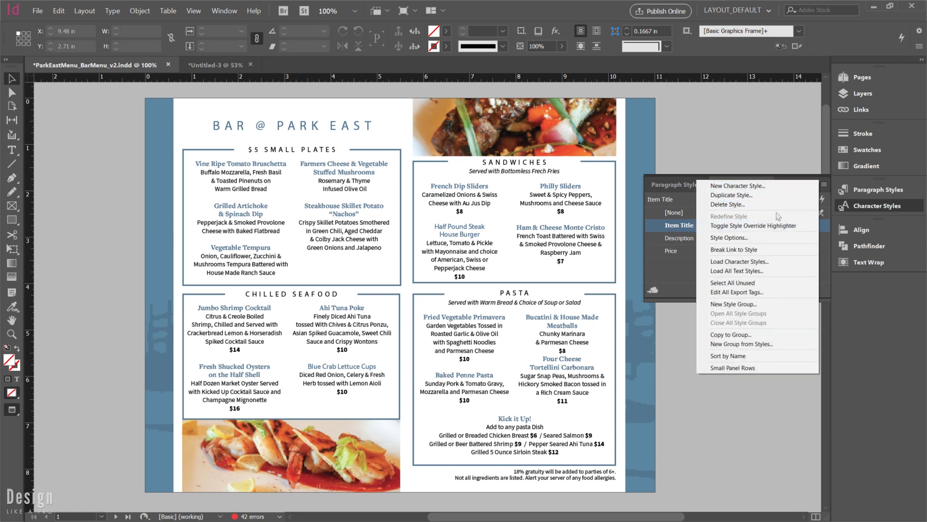
left_click(731, 261)
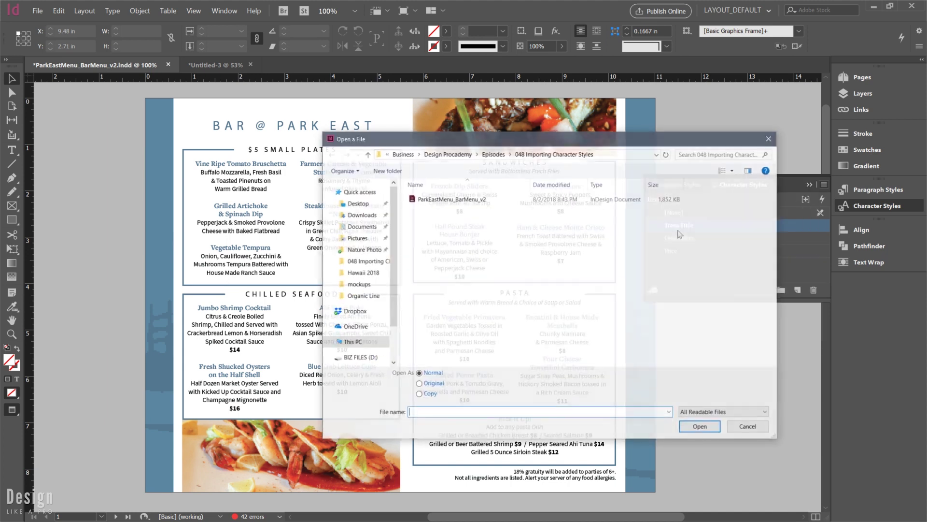
left_click(468, 200)
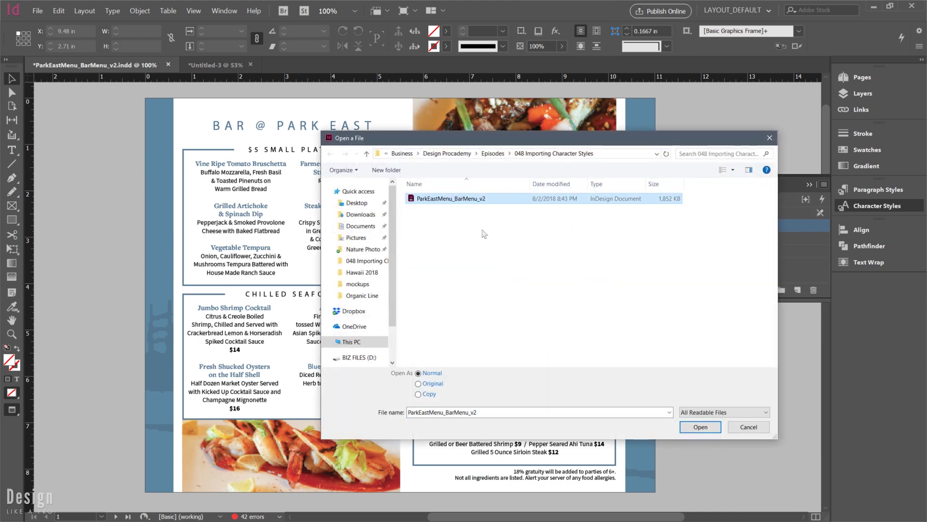
left_click(750, 427)
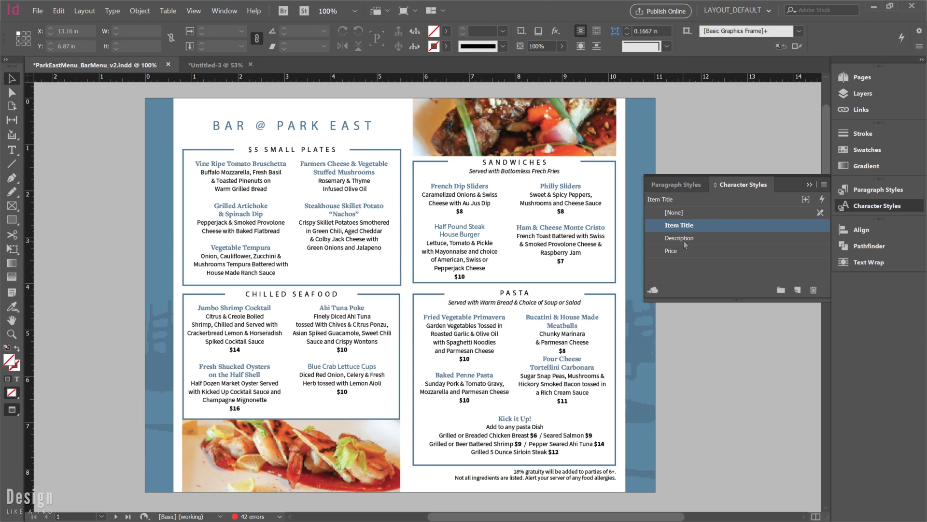
left_click(216, 65)
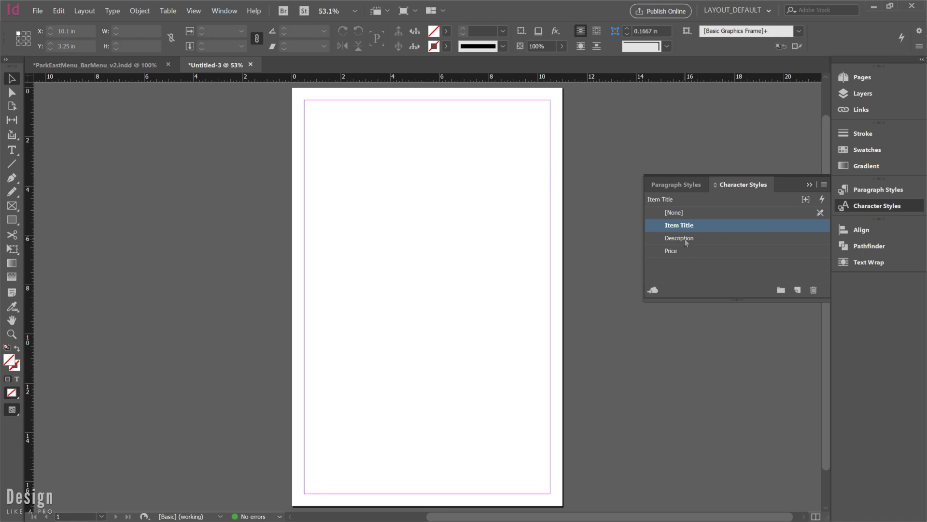
key("ctrl+j")
left_click(130, 71)
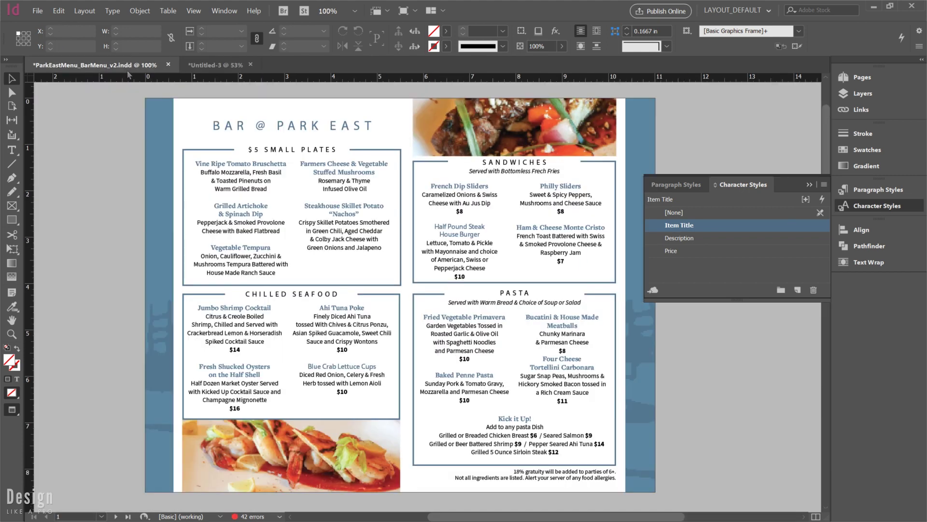